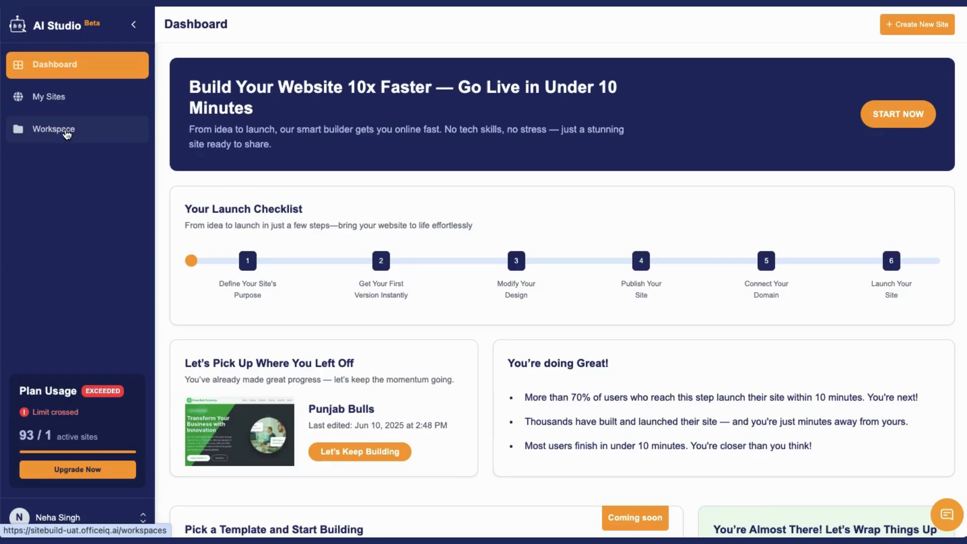
- Create a blue workspace named OfficeIQ with the description "Content related to OfficeIQ Website Data"
click(66, 134)
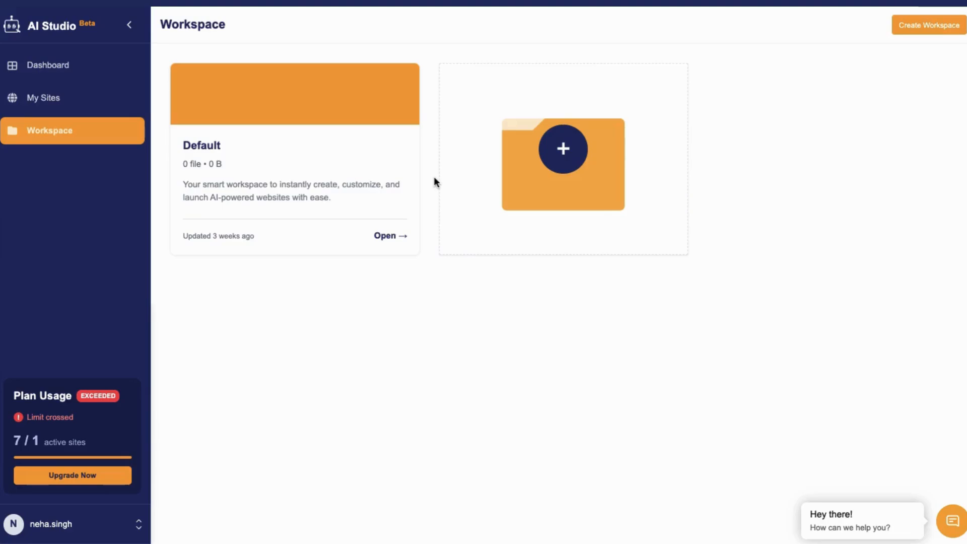
click(565, 154)
text(OfficeIQ)
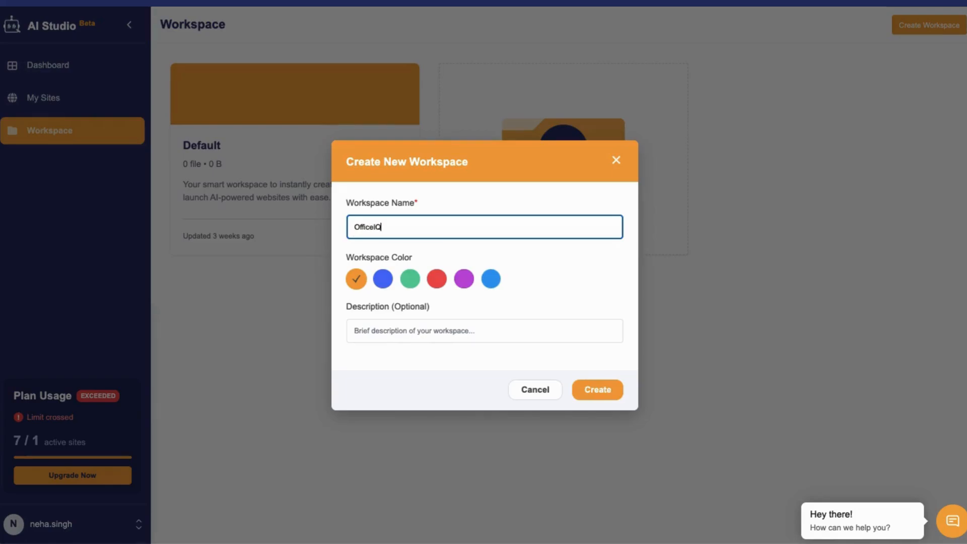
click(384, 282)
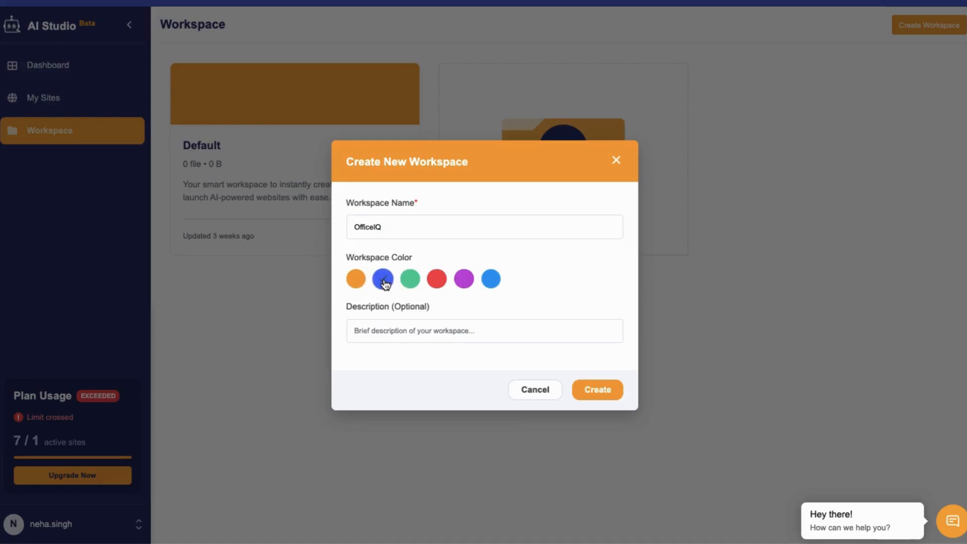
click(381, 333)
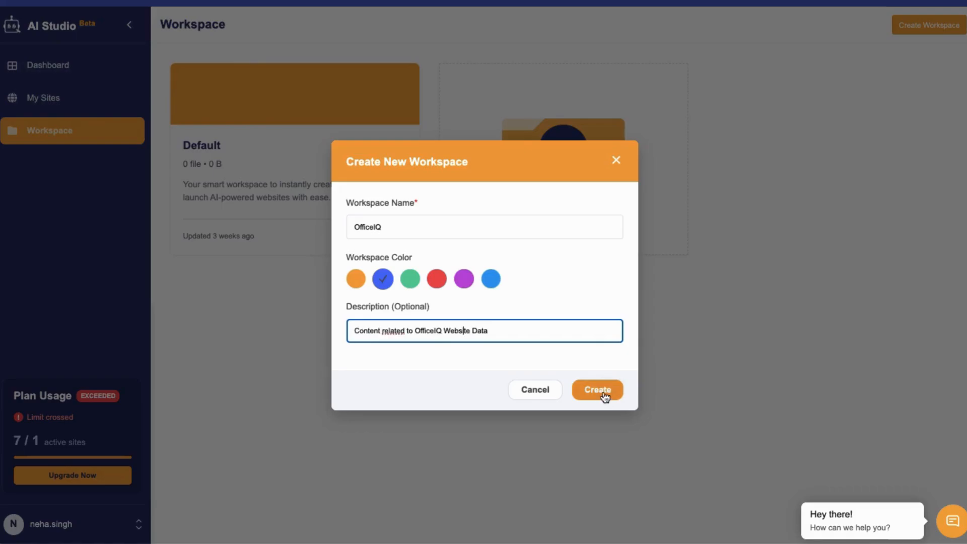
click(604, 396)
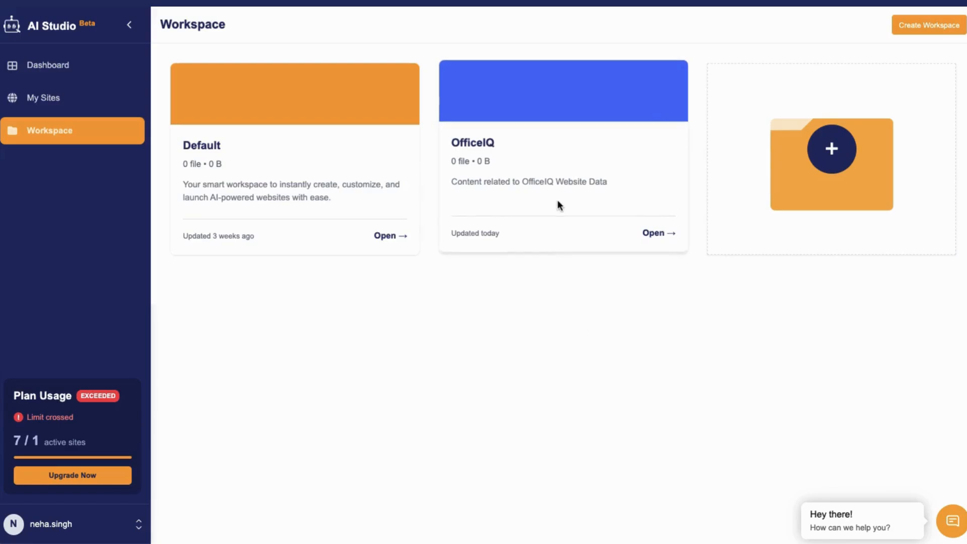
- Open the OfficeIQ workspace and upload the OfficeIQ Home Page Content document to it
click(514, 168)
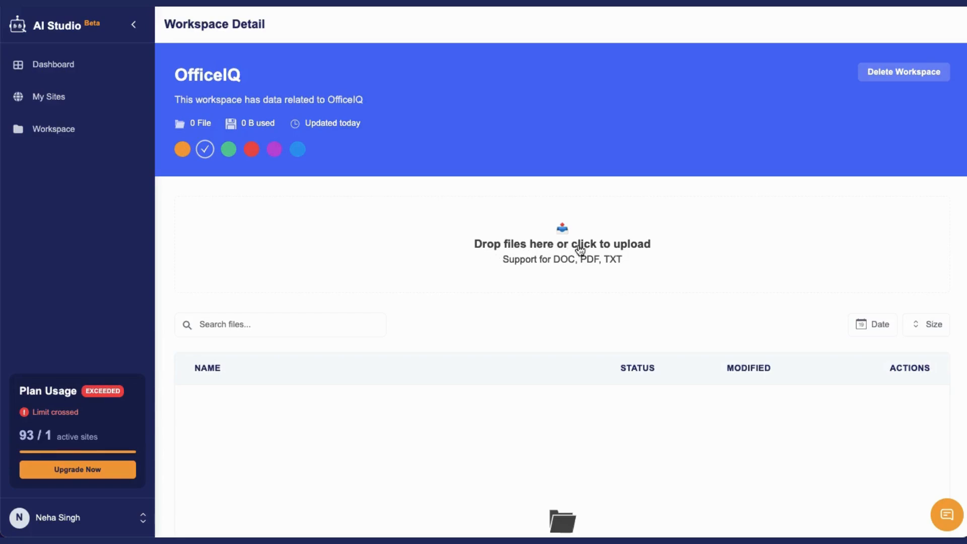
click(608, 256)
click(229, 129)
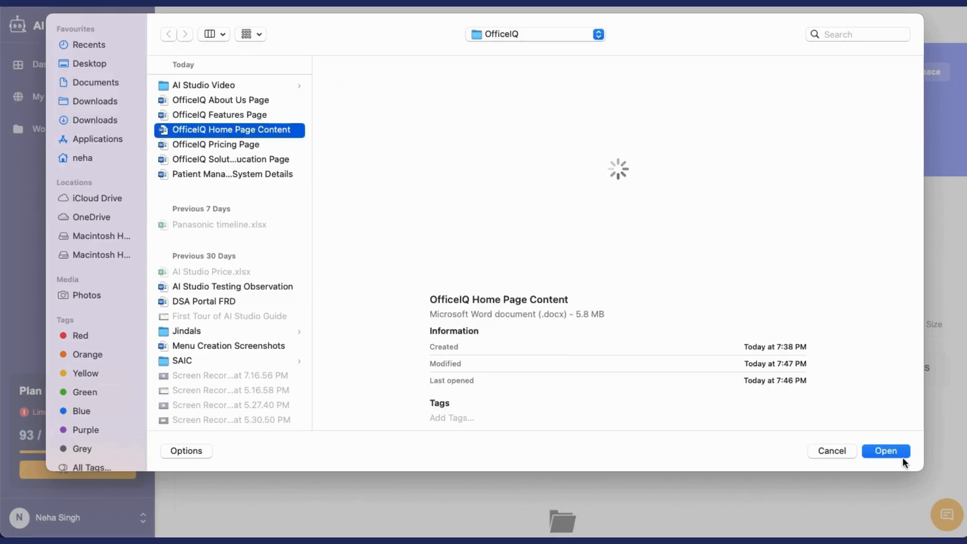
click(885, 451)
drag(605, 407, 695, 404)
click(772, 311)
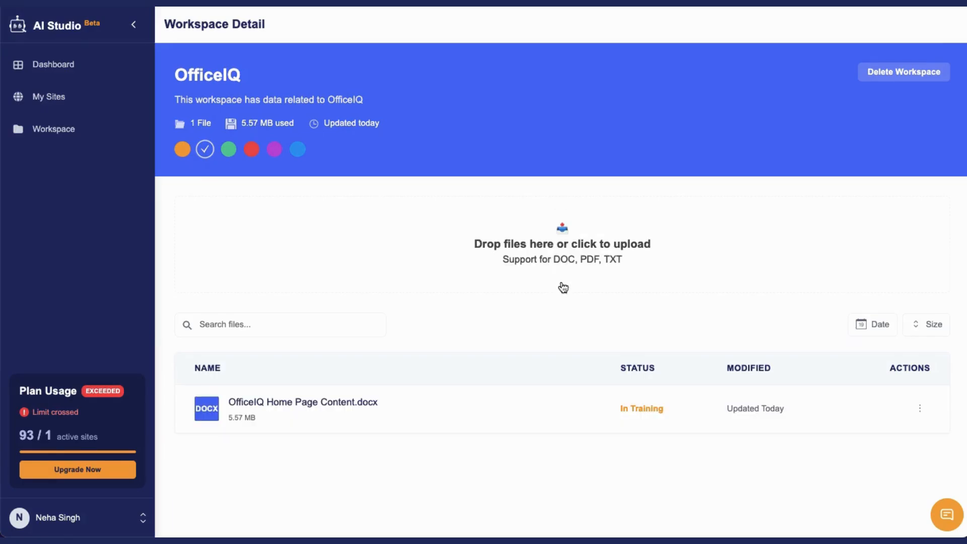
- Upload the OfficeIQ About Us Page, OfficeIQ Solution -Education Page and OfficeIQ Features Page documents to the workspace
click(561, 286)
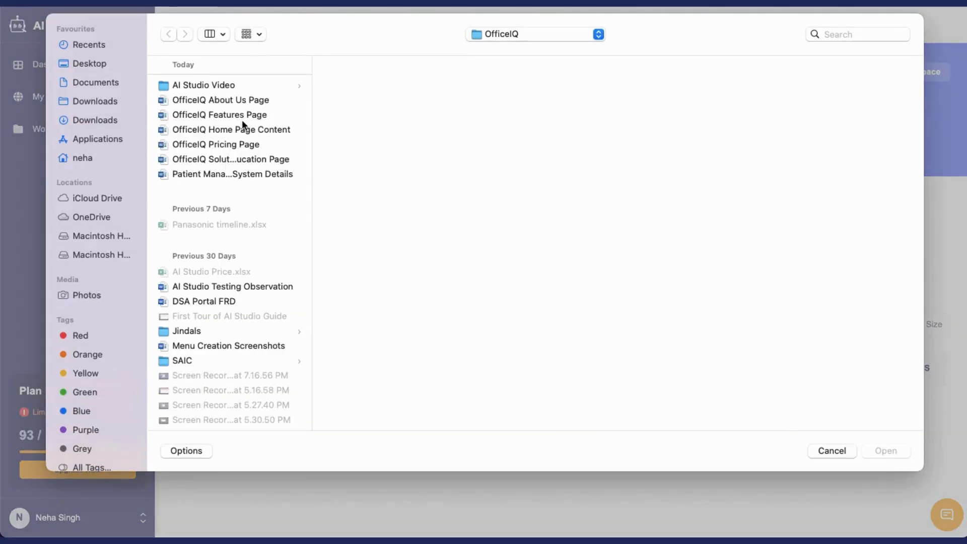
click(238, 100)
click(881, 451)
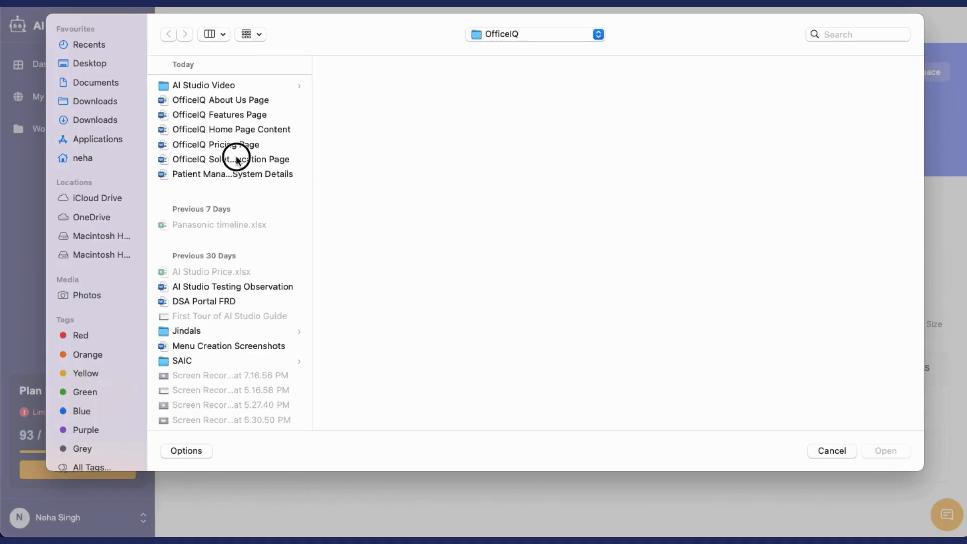
click(237, 158)
click(877, 451)
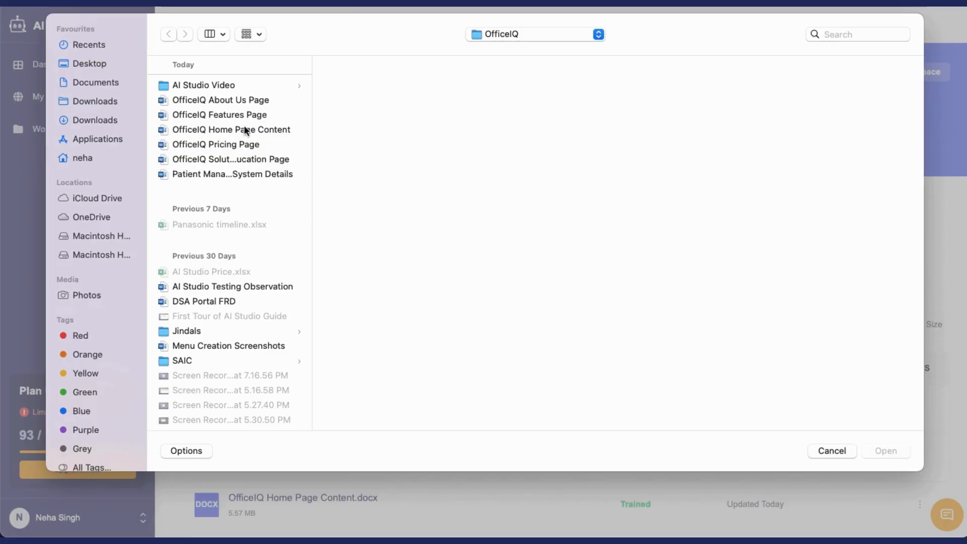
click(236, 113)
click(887, 449)
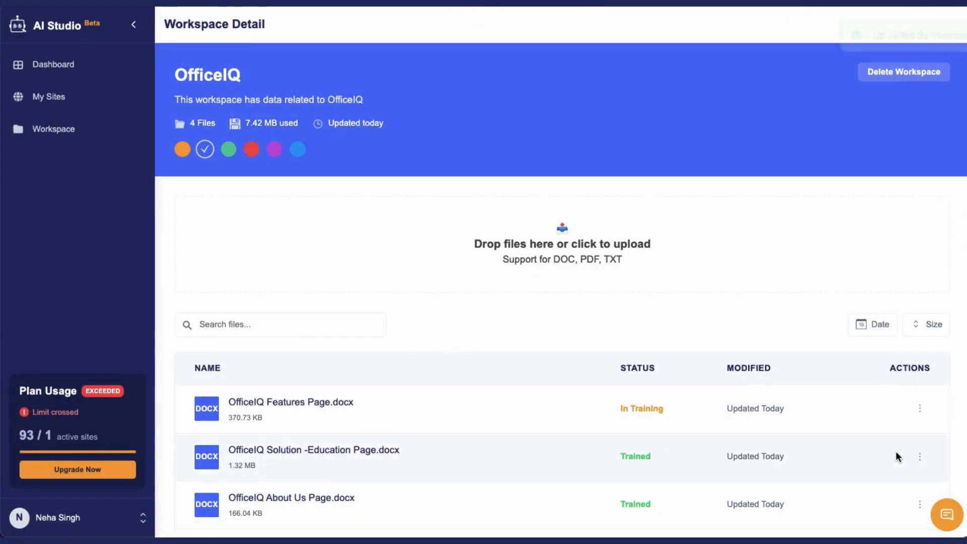
- Upload the OfficeIQ Pricing Page document to the workspace and look over the file list
click(551, 253)
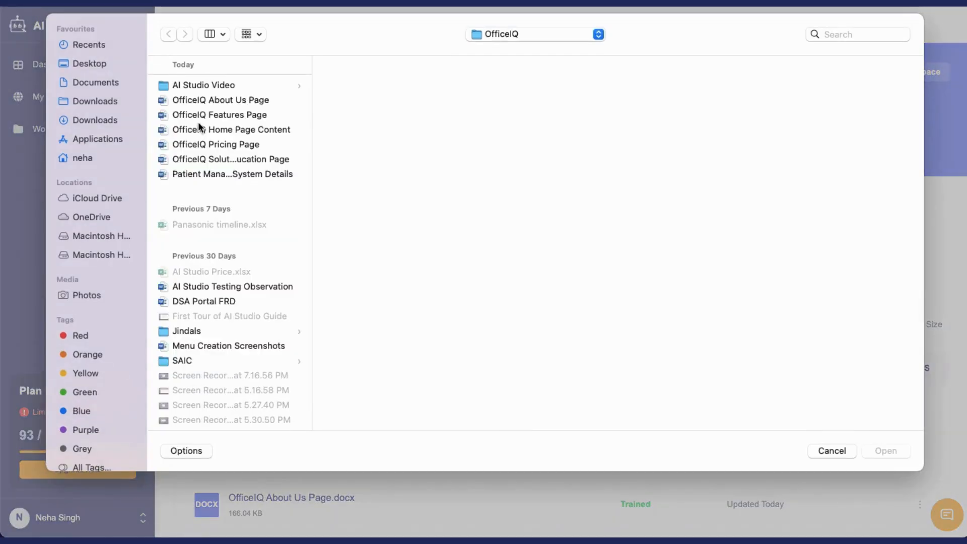
click(226, 145)
click(886, 451)
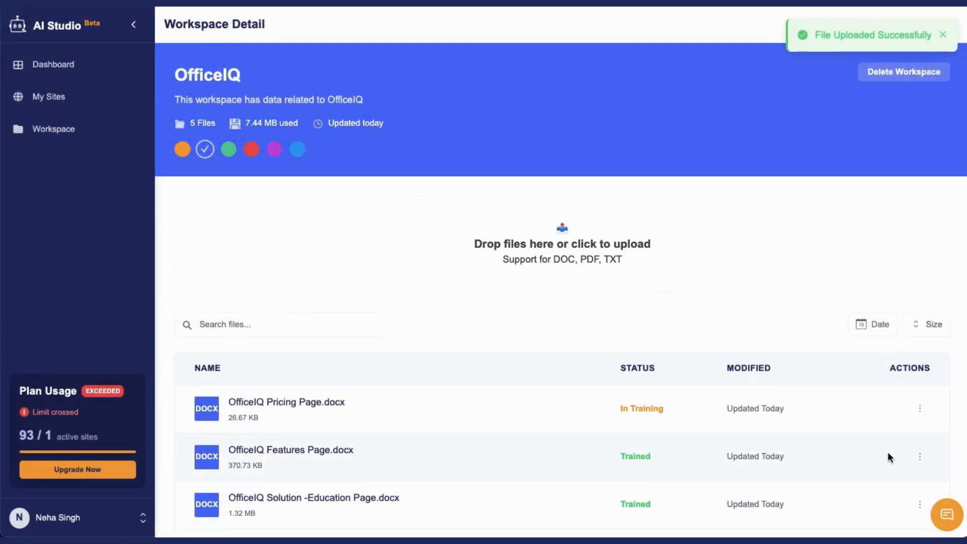
scroll(716, 378, down, 5)
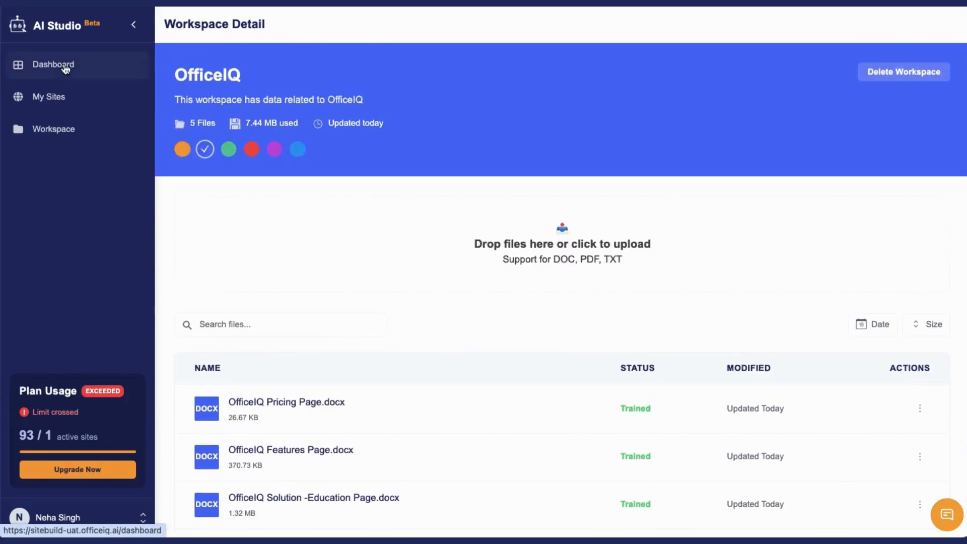
- Start a new site from the dashboard and set its workspace to OfficeIQ
click(57, 30)
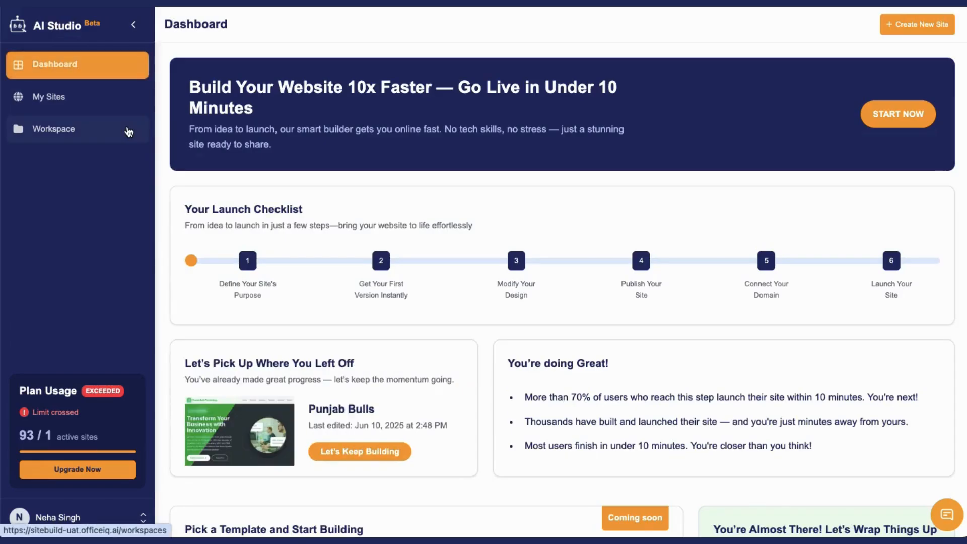
click(921, 30)
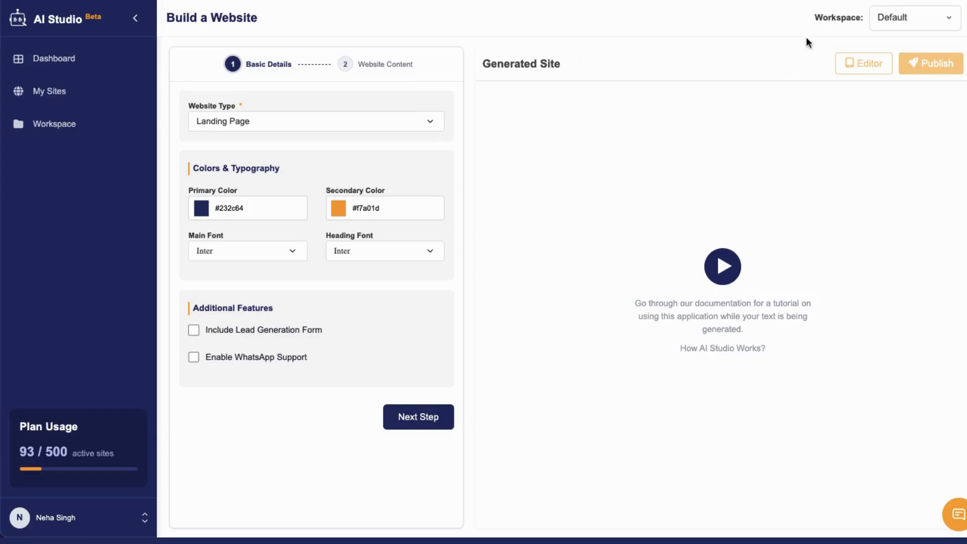
drag(816, 19, 860, 19)
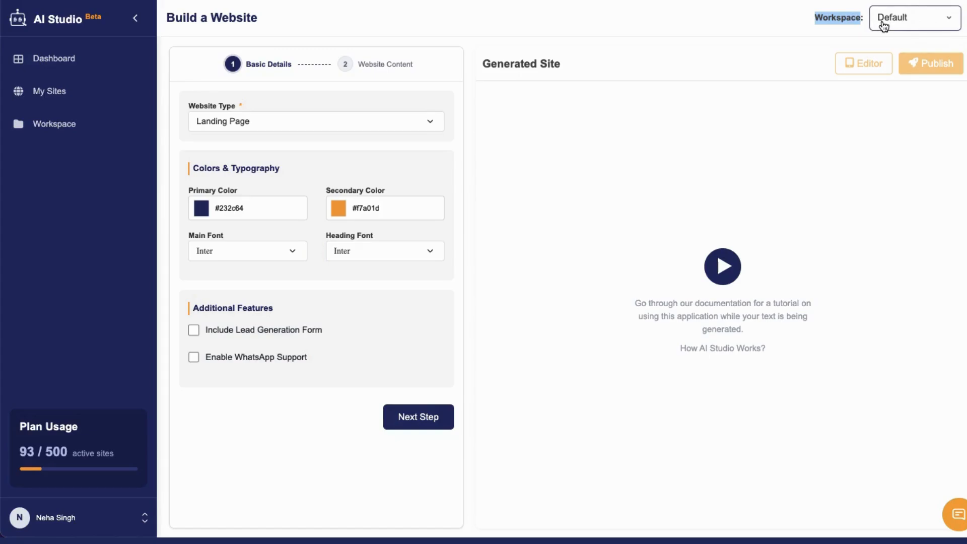
click(951, 26)
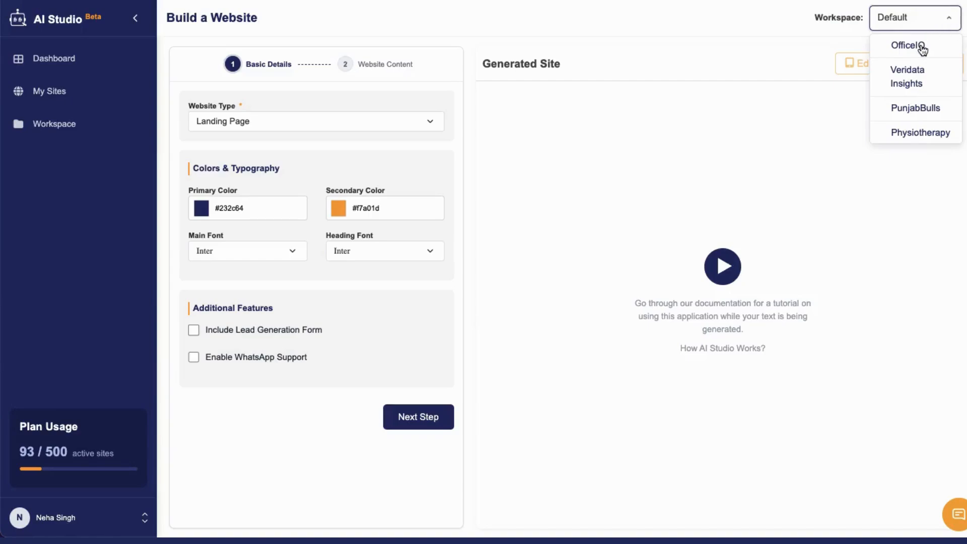
click(921, 46)
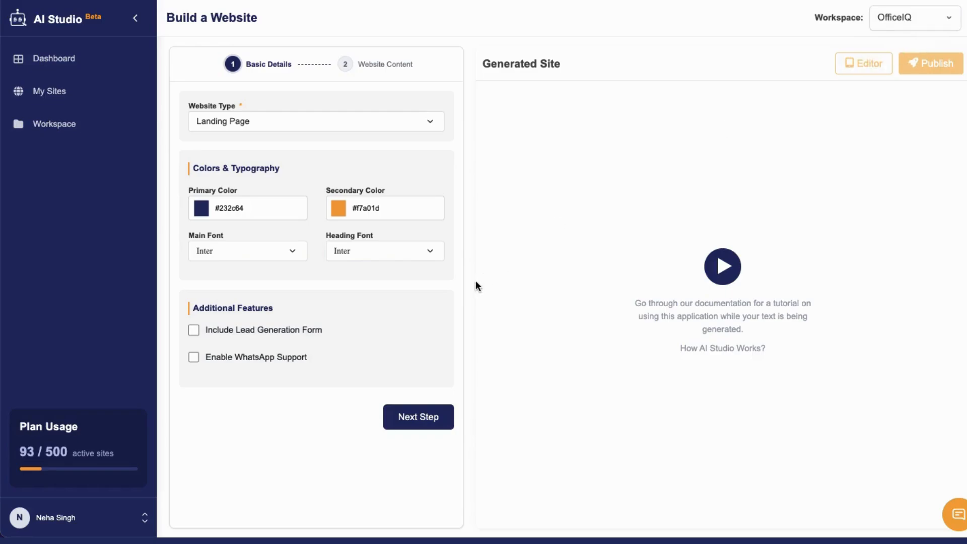
- Keep the basic details, paste the prepared website description, including the Custom Trained Agents and Real-Time Lead Capture cards, and submit it for generation
click(411, 421)
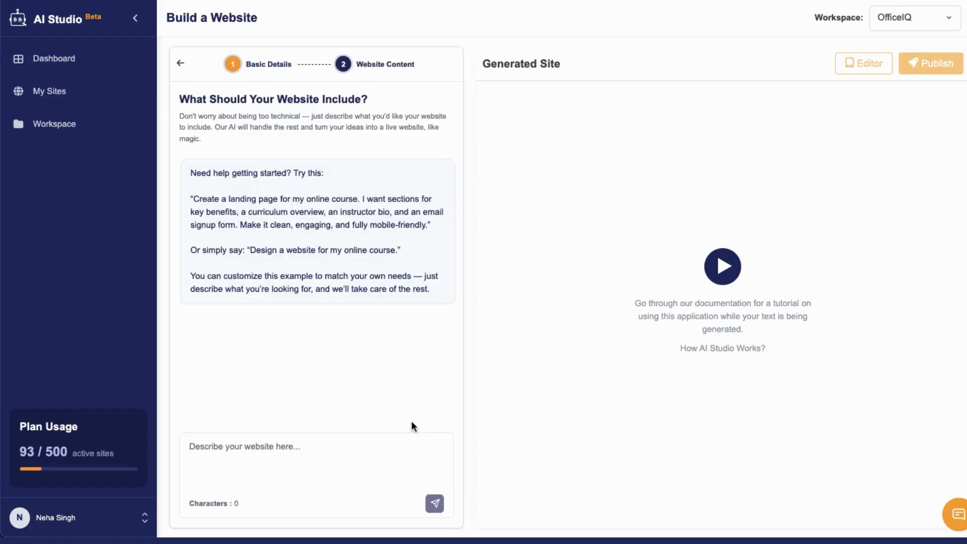
click(221, 452)
key(ctrl+v)
scroll(222, 477, up, 10)
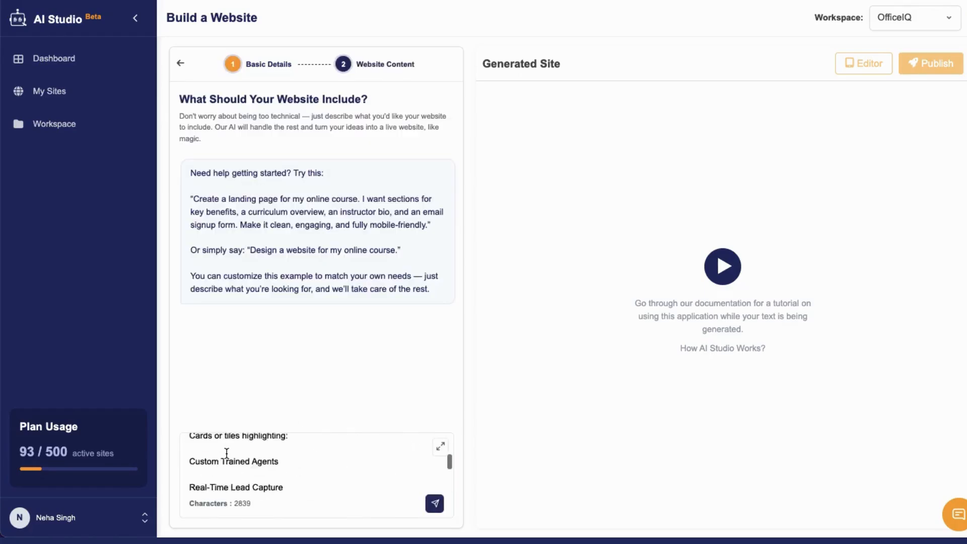
click(441, 509)
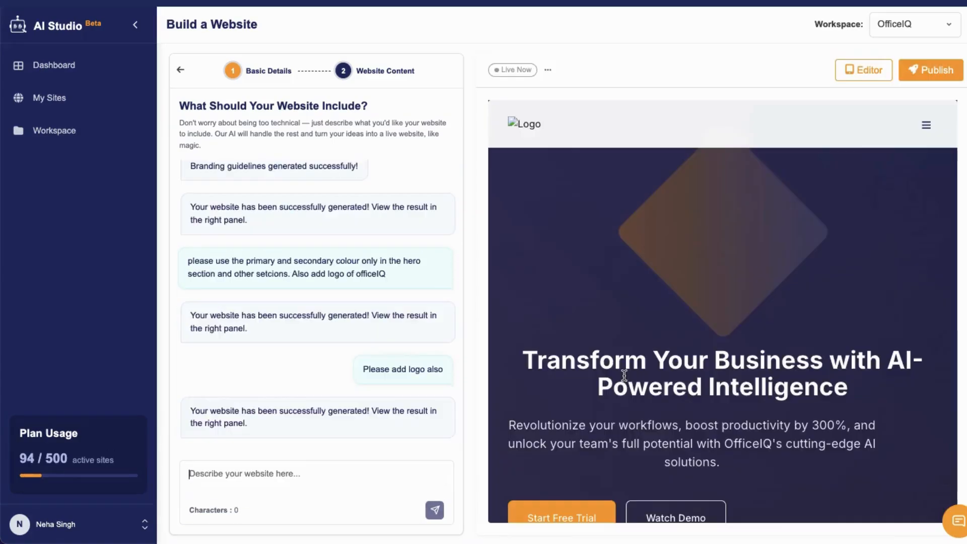
- Review the generated homepage's sections in the builder and in the full-size site preview, and close the preview
scroll(721, 348, down, 5)
scroll(720, 348, down, 5)
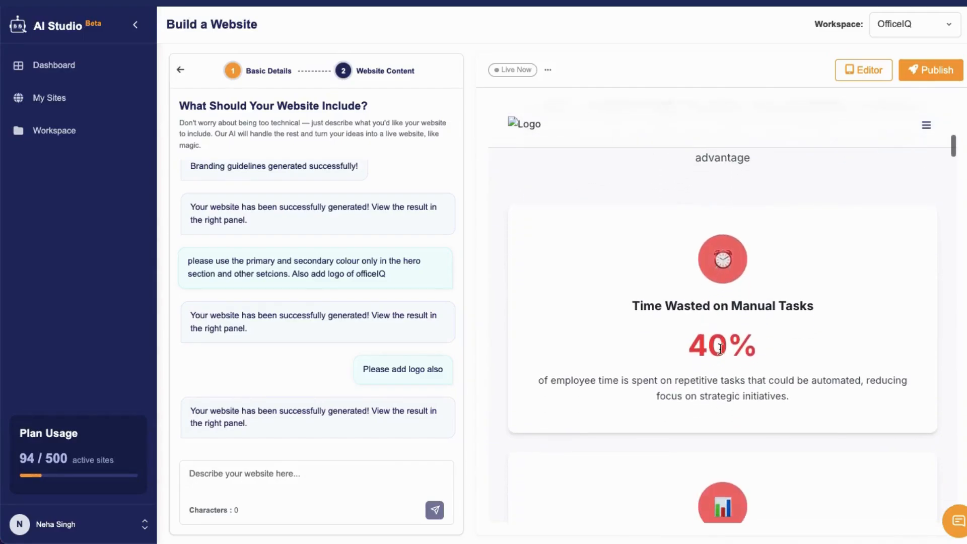
scroll(721, 343, down, 5)
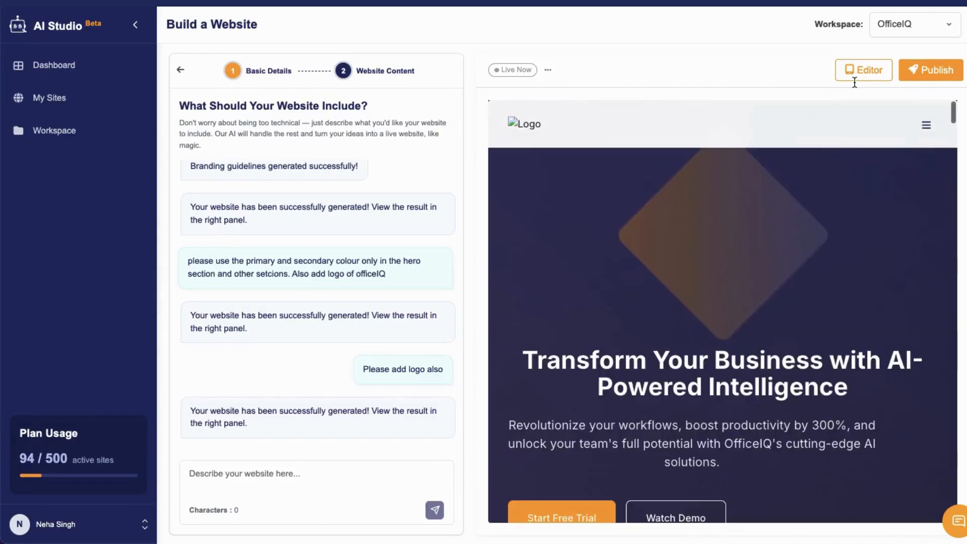
click(855, 80)
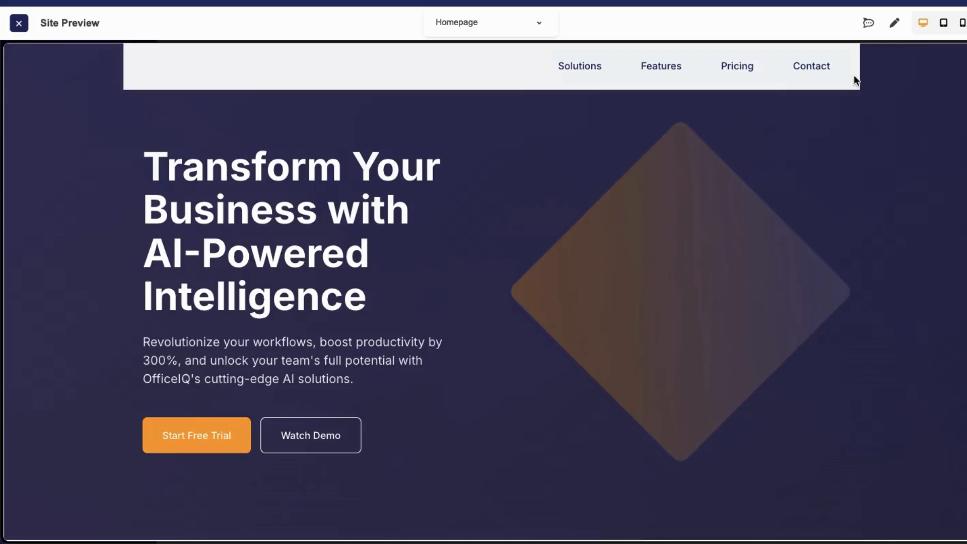
scroll(648, 201, down, 3)
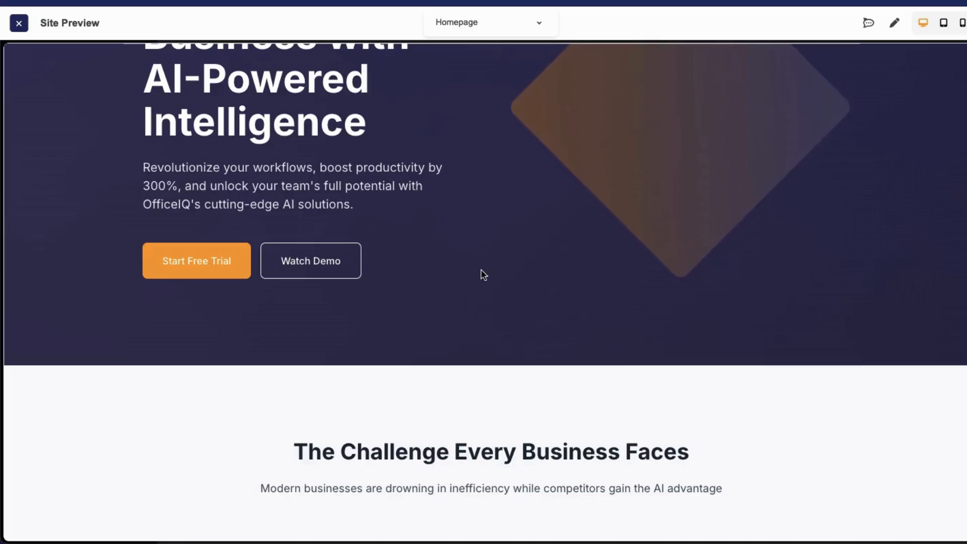
scroll(482, 275, down, 5)
scroll(481, 274, down, 3)
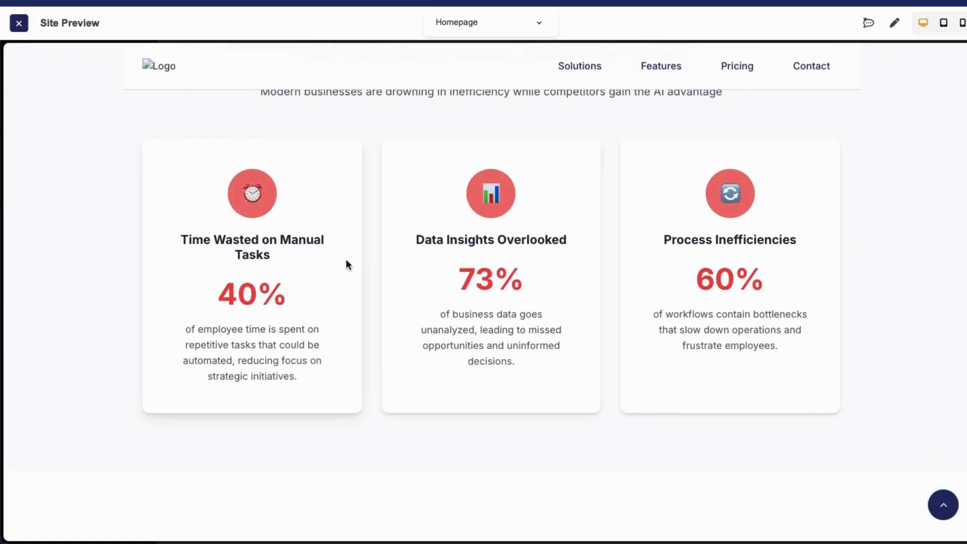
scroll(346, 263, down, 7)
scroll(352, 366, down, 8)
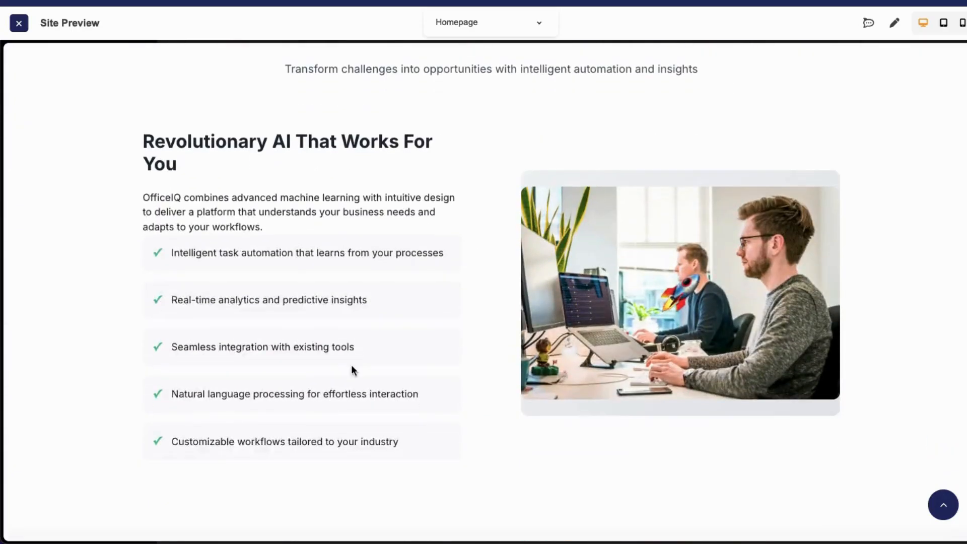
scroll(373, 388, down, 20)
scroll(388, 405, up, 10)
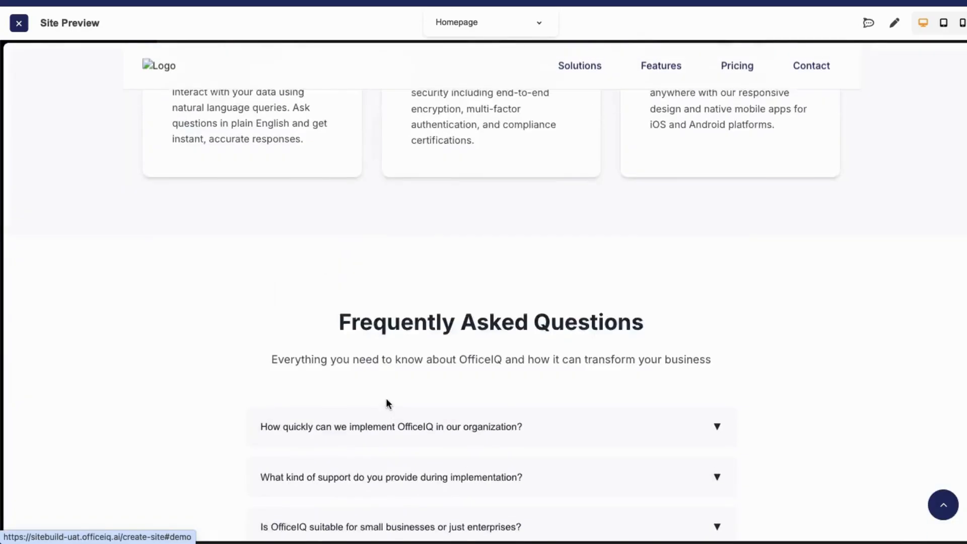
click(19, 22)
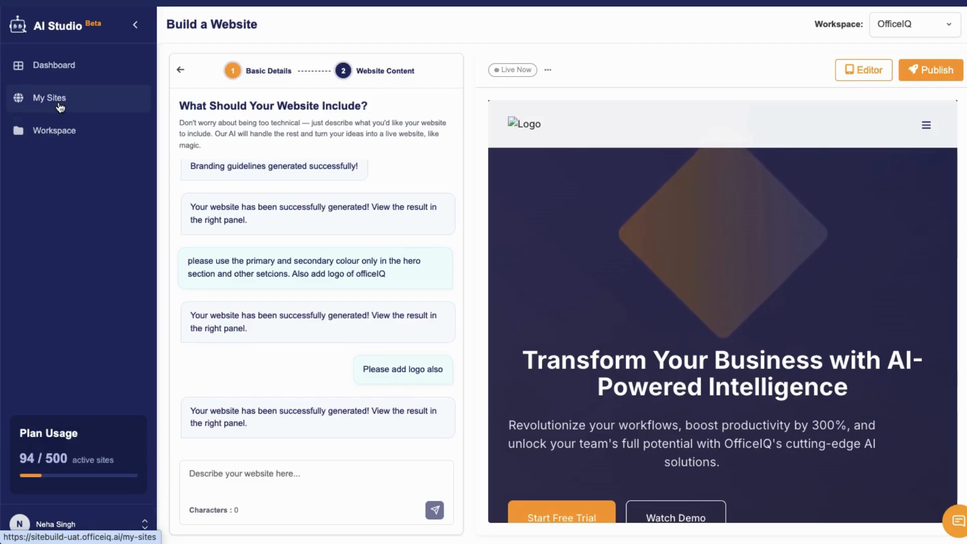
- Open the newest draft landing site, created Jul 16, 2025, from the site list and go to its pages
click(60, 106)
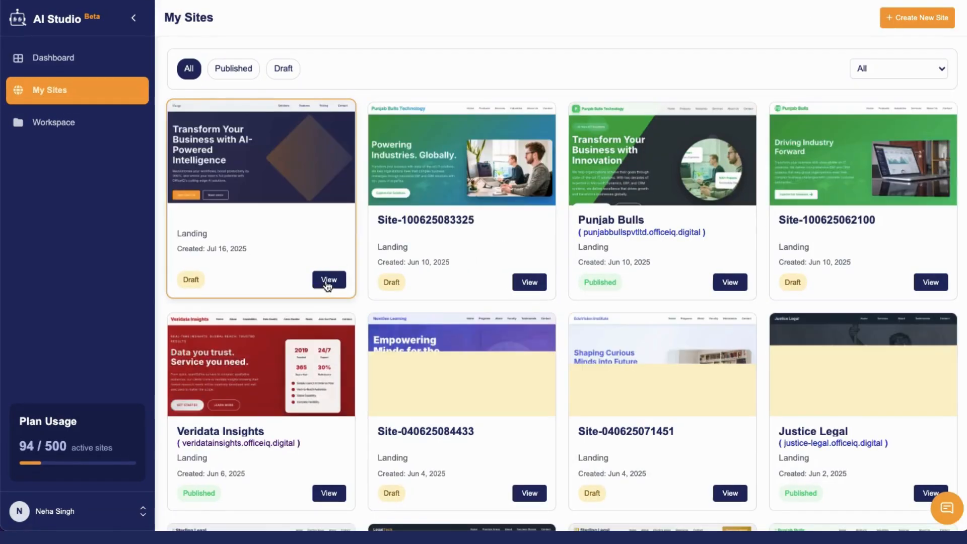
click(328, 279)
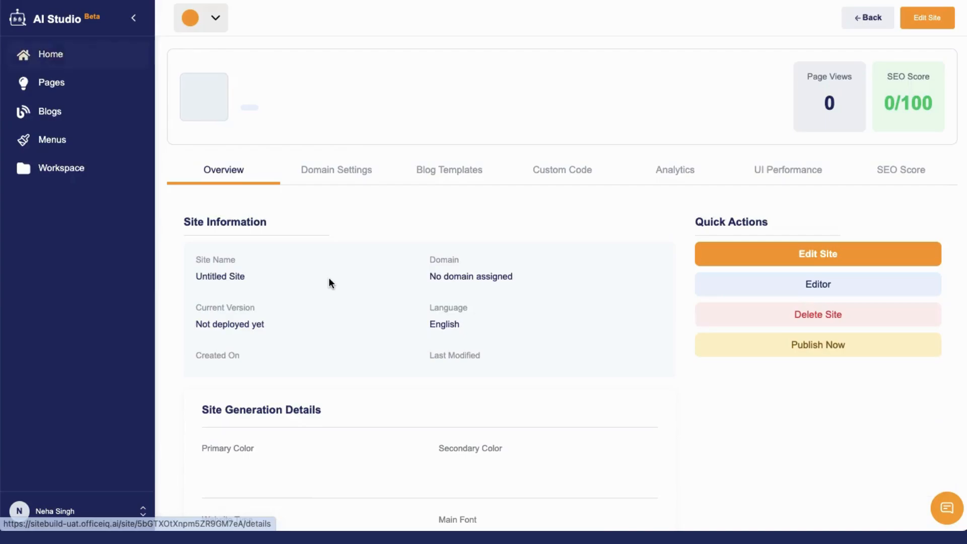
click(57, 87)
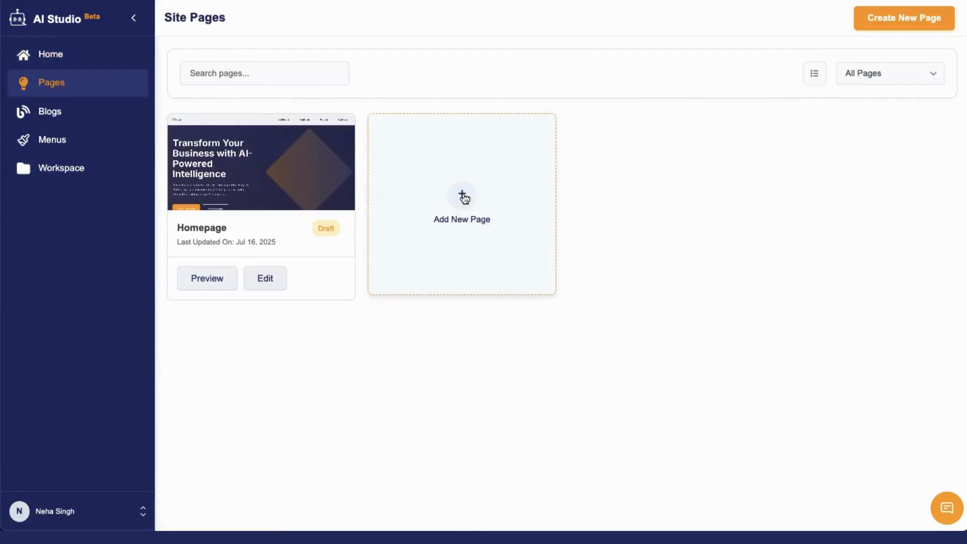
- Add a new page to the site and name it About Us
click(463, 196)
click(282, 84)
text(About Us)
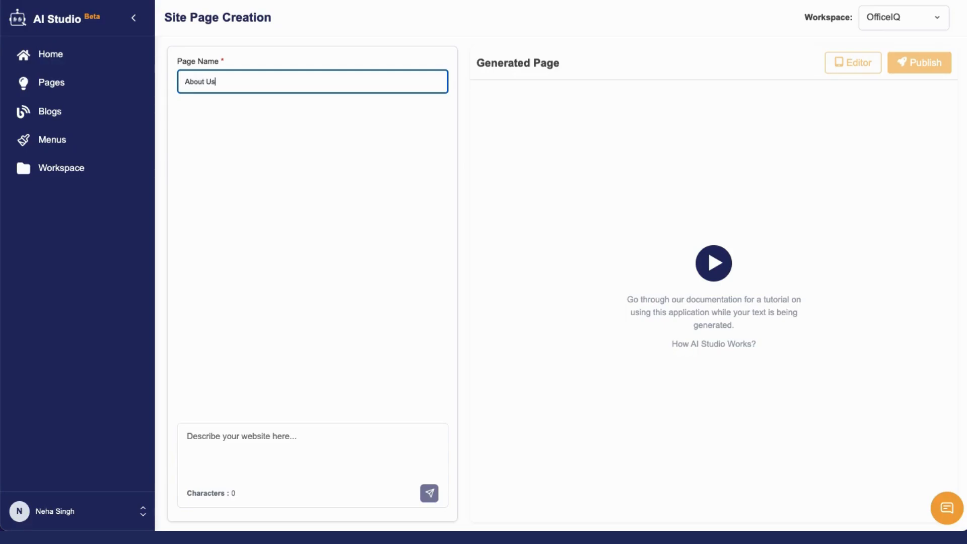
- Paste the prepared About Us page description, including the Our Vision split layout, keep the OfficeIQ workspace, and submit it for generation
click(253, 438)
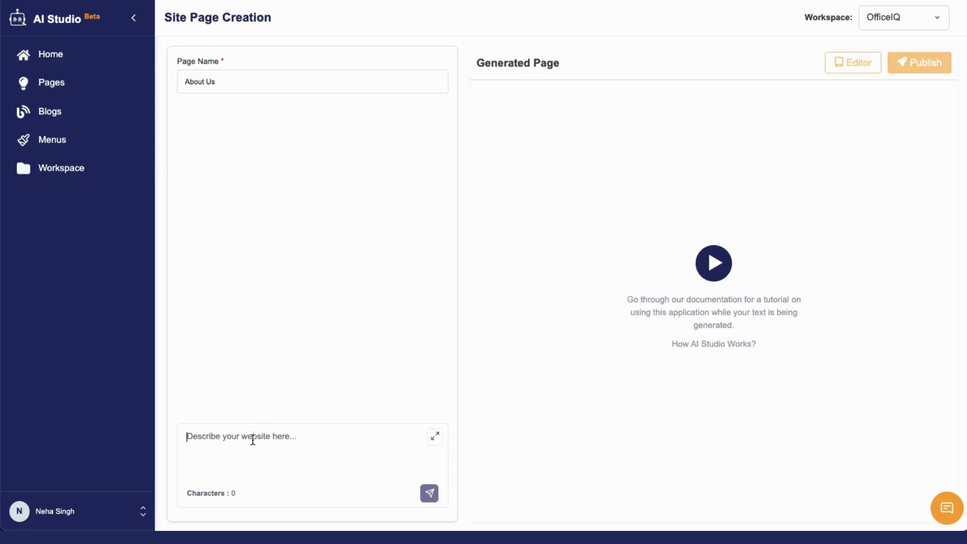
key(ctrl+v)
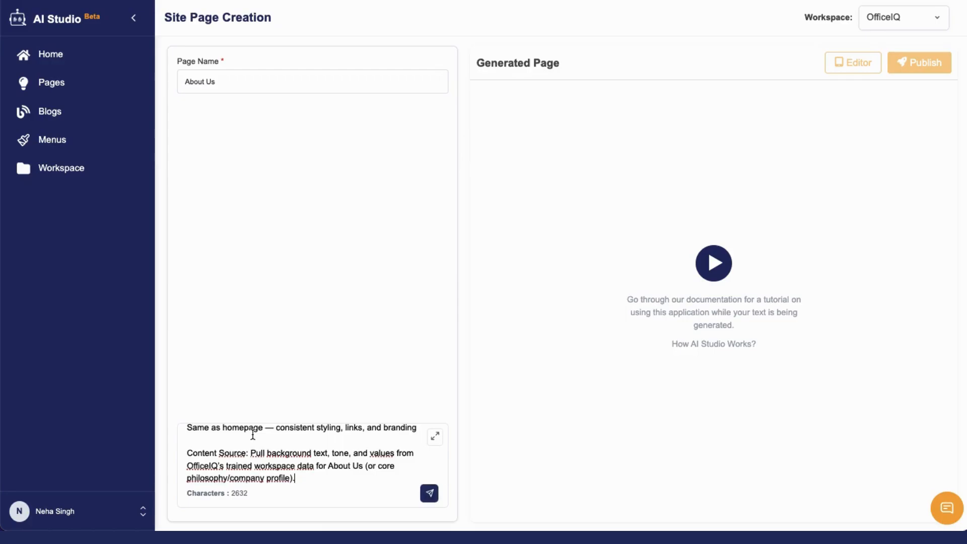
scroll(253, 436, down, 5)
scroll(253, 436, up, 5)
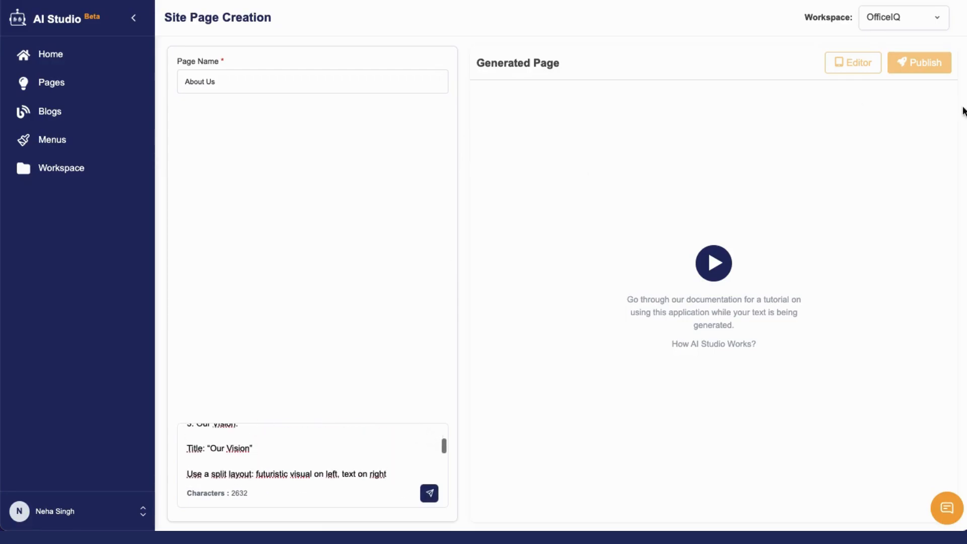
drag(805, 15, 903, 22)
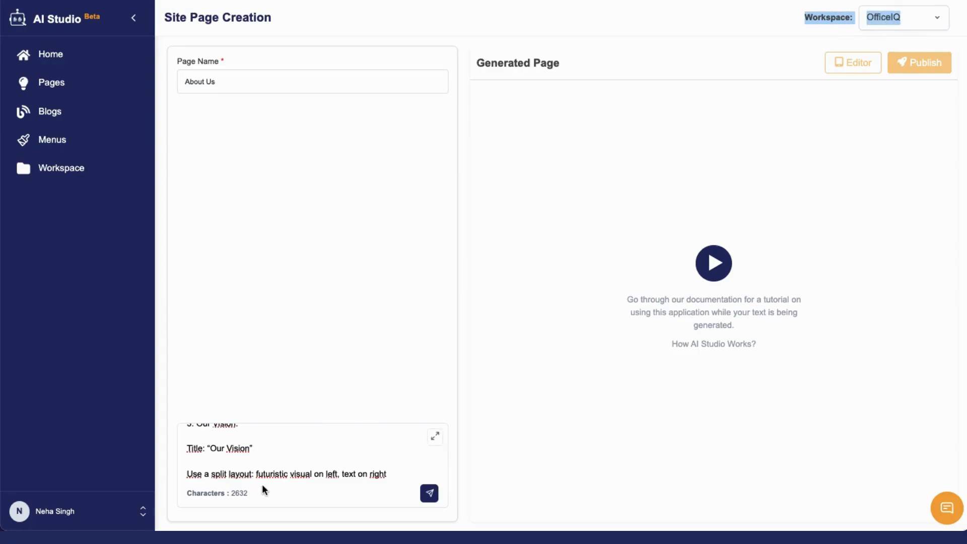
click(430, 493)
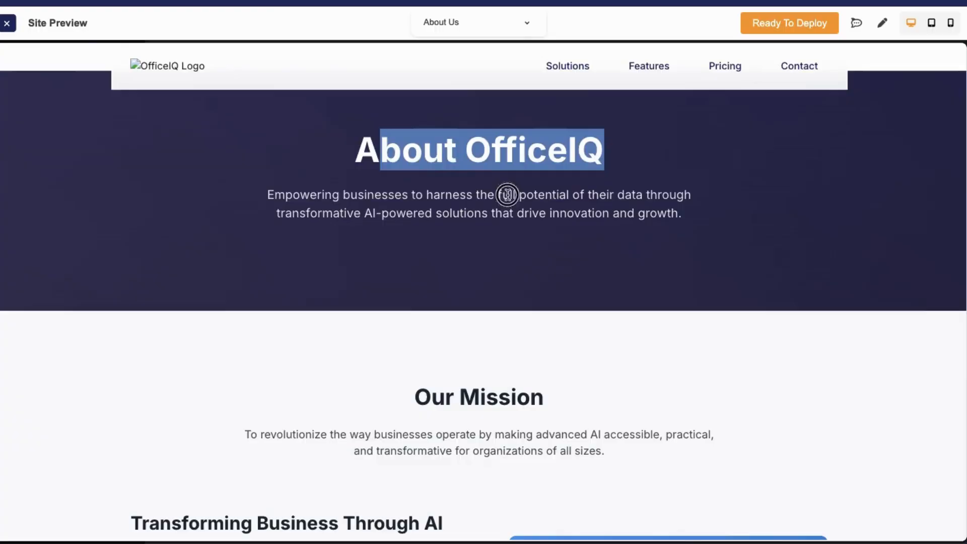
- Review the generated About Us page's sections in the site preview and switch the page to edit mode
scroll(542, 306, down, 15)
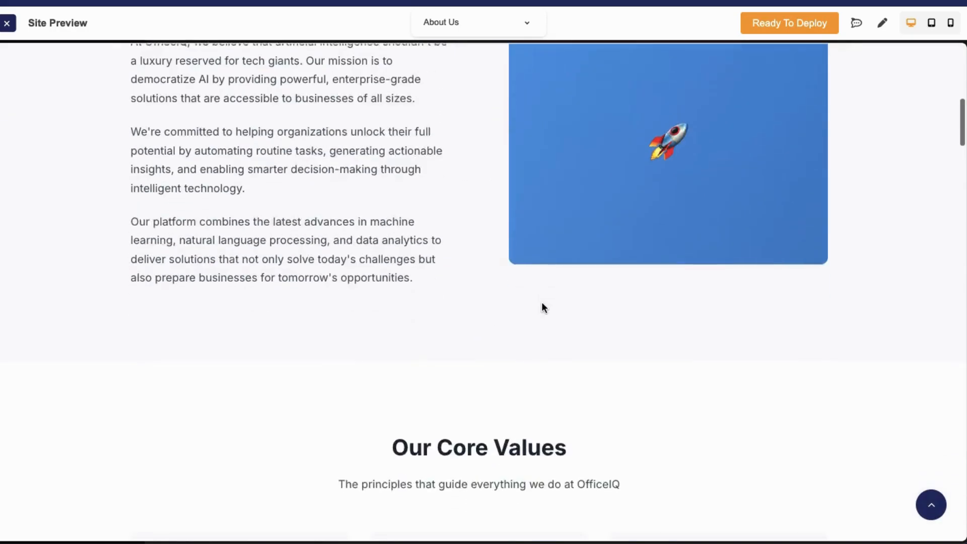
scroll(540, 277, down, 15)
scroll(540, 273, up, 15)
scroll(540, 275, up, 8)
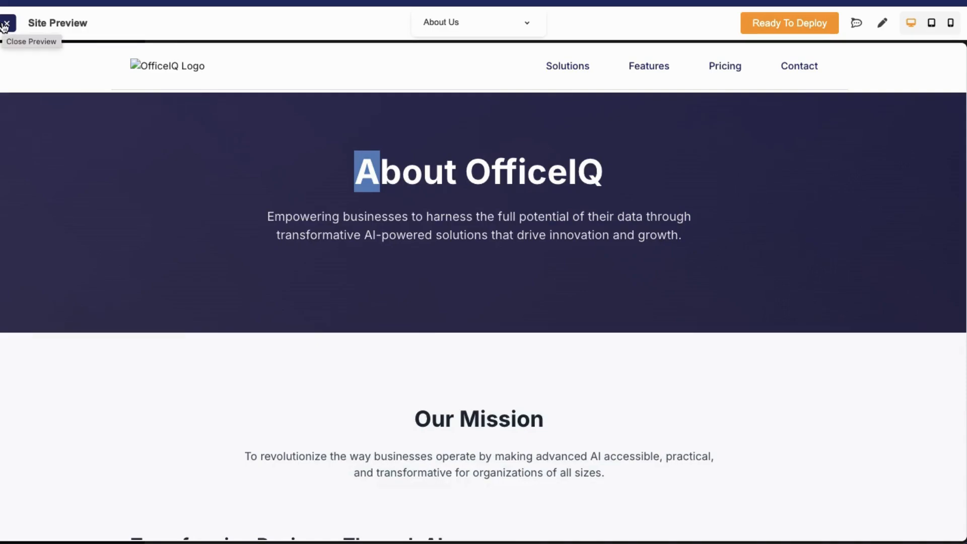
click(881, 23)
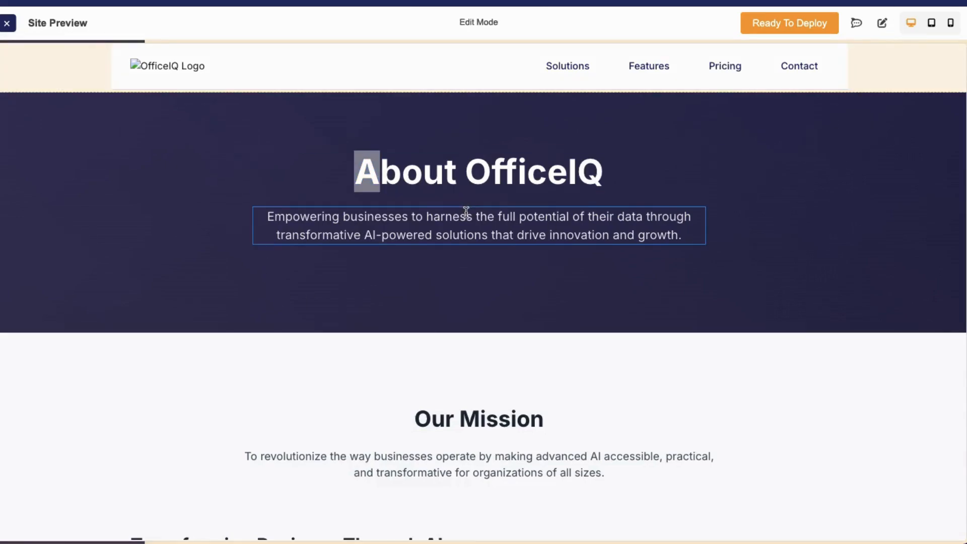